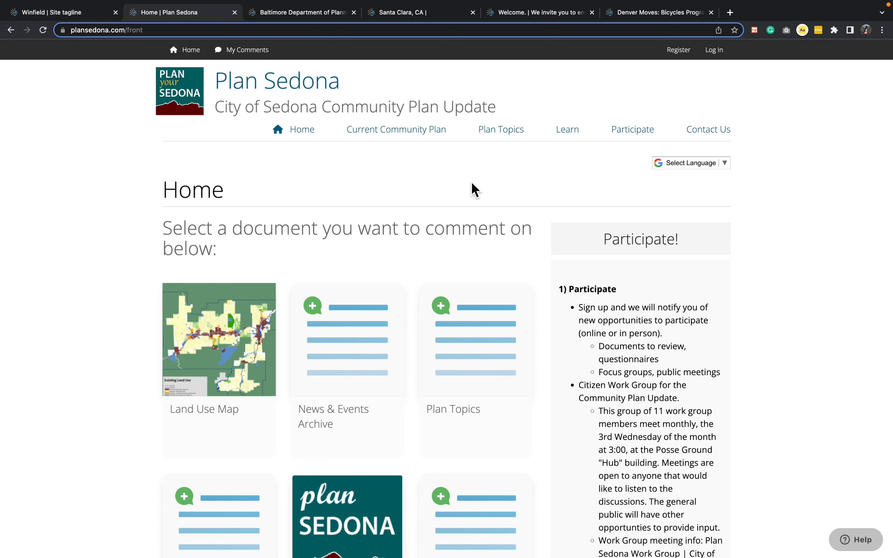
Examine the Plan Sedona, Baltimore Department of Planning and Arlington Virginia homepages for their instructions, document layout, sidebars, logos and welcome text.
scroll(474, 190, "down", 2)
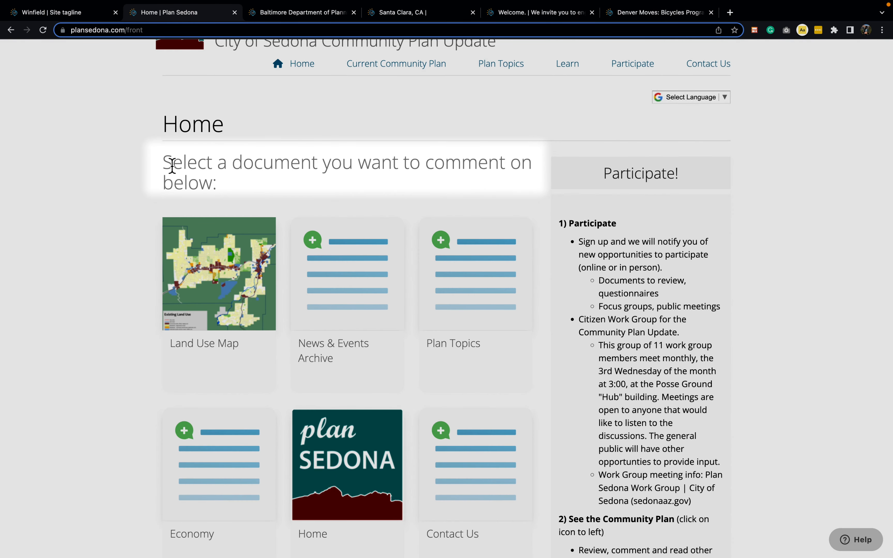
scroll(506, 172, "down", 2)
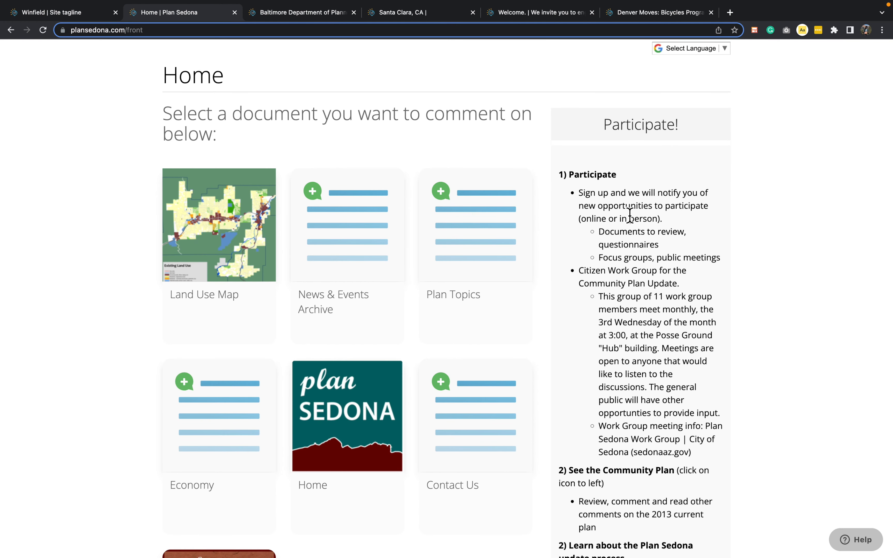
scroll(629, 214, "up", 1)
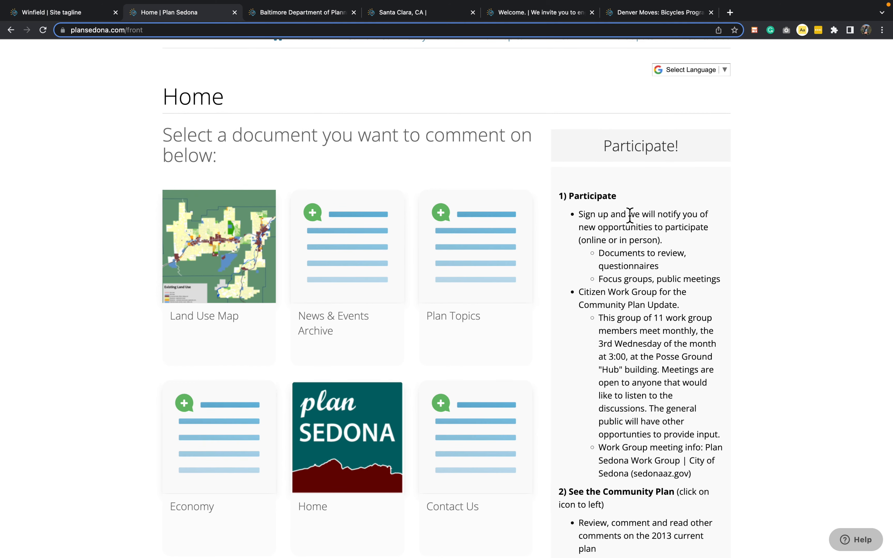
scroll(630, 214, "up", 4)
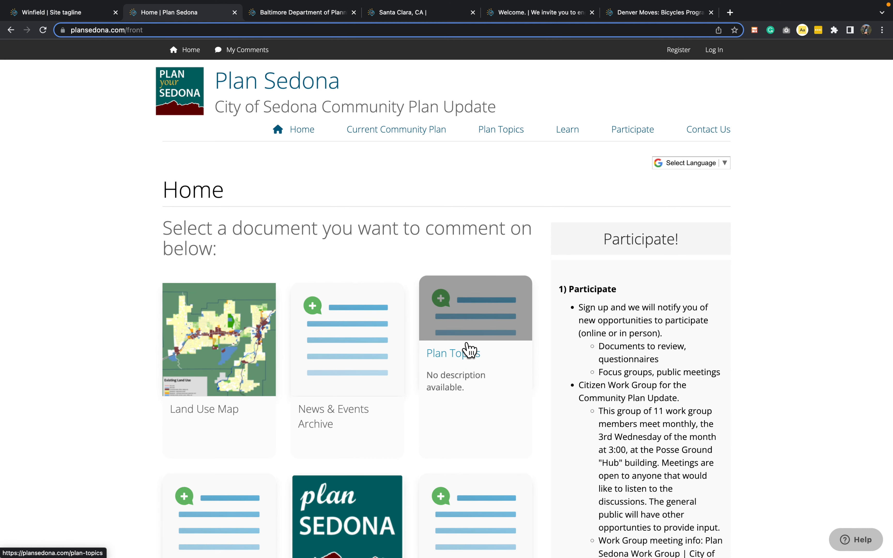
left_click(300, 14)
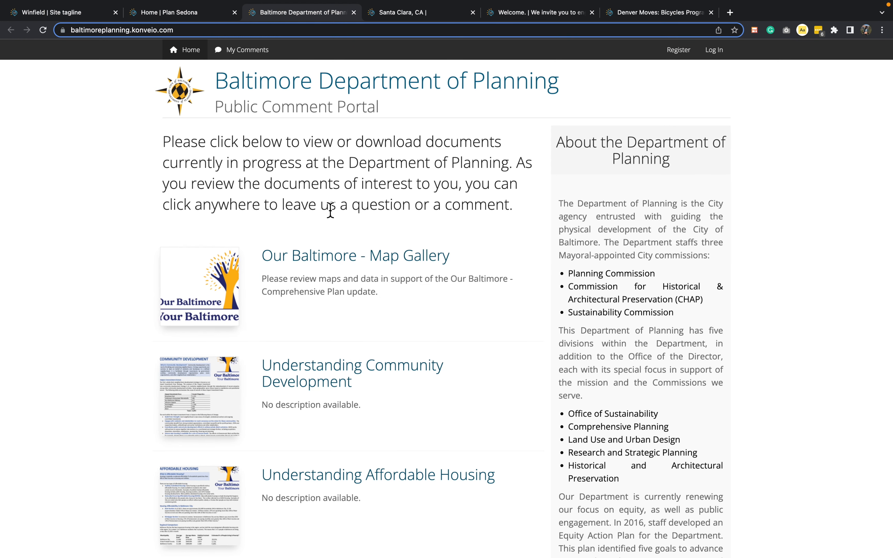
scroll(632, 313, "down", 4)
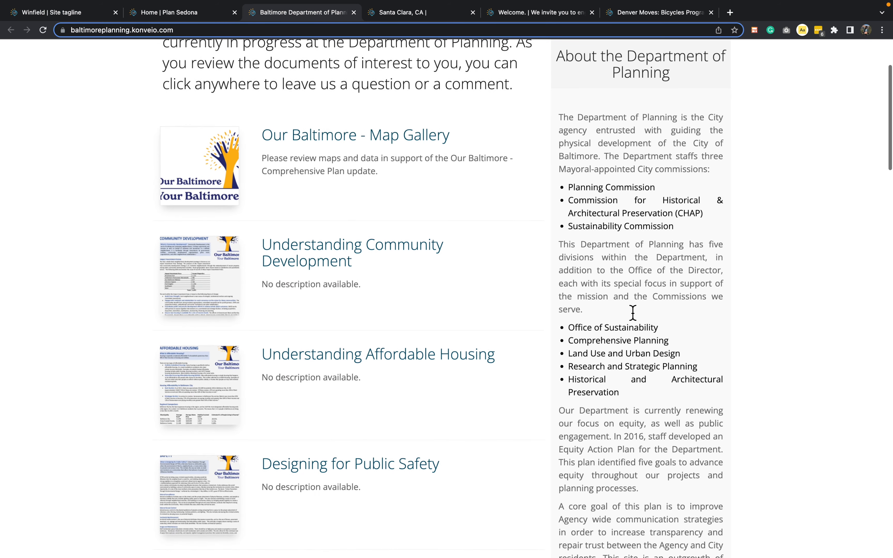
scroll(633, 312, "up", 3)
scroll(633, 313, "up", 1)
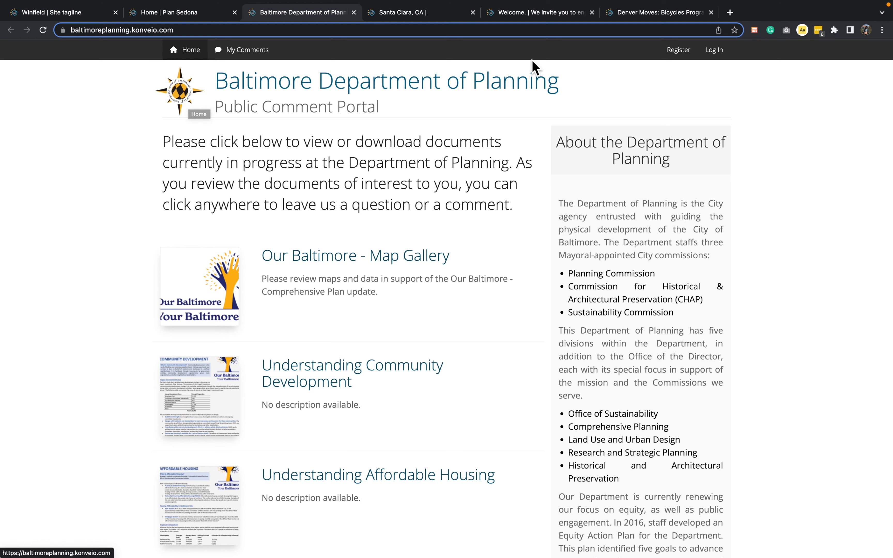
left_click(539, 13)
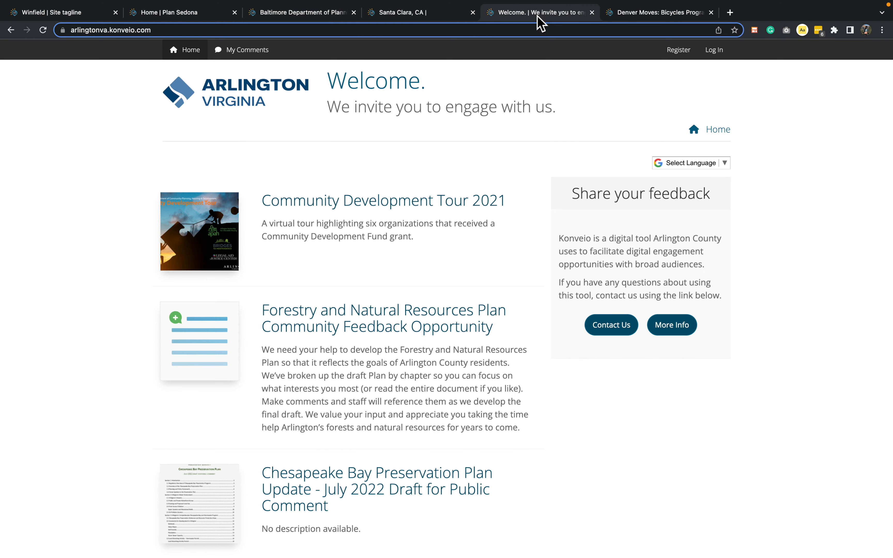
left_click_drag(240, 101, 124, 144)
left_click_drag(582, 122, 329, 88)
left_click(355, 155)
Open the dashboard settings of the Winfield site.
left_click(74, 15)
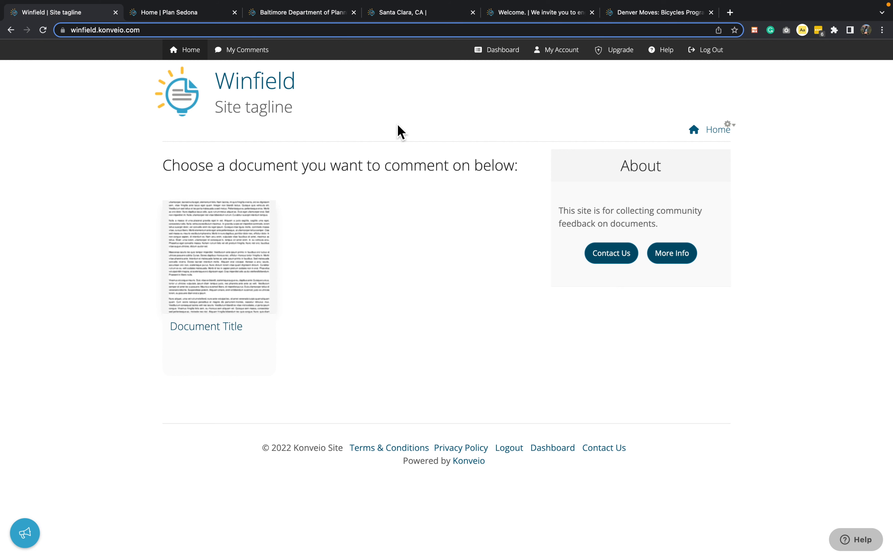
left_click(498, 66)
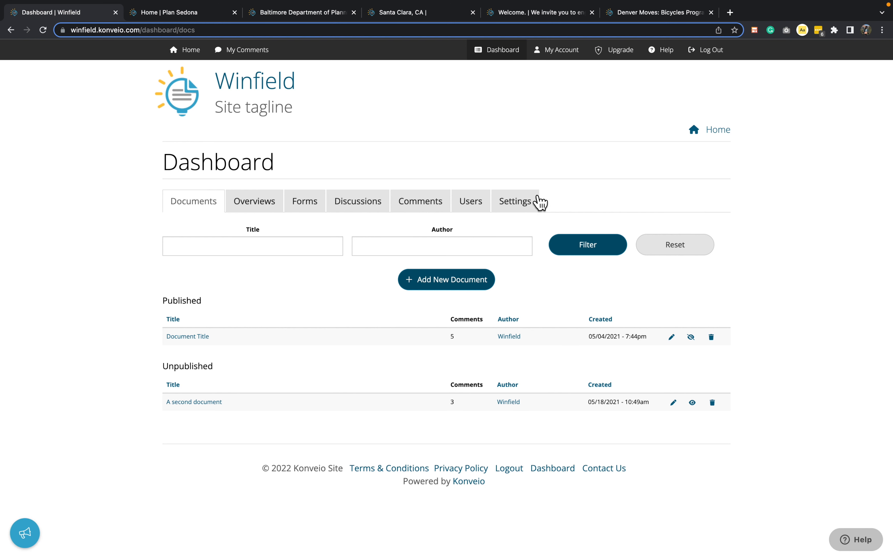
left_click(537, 203)
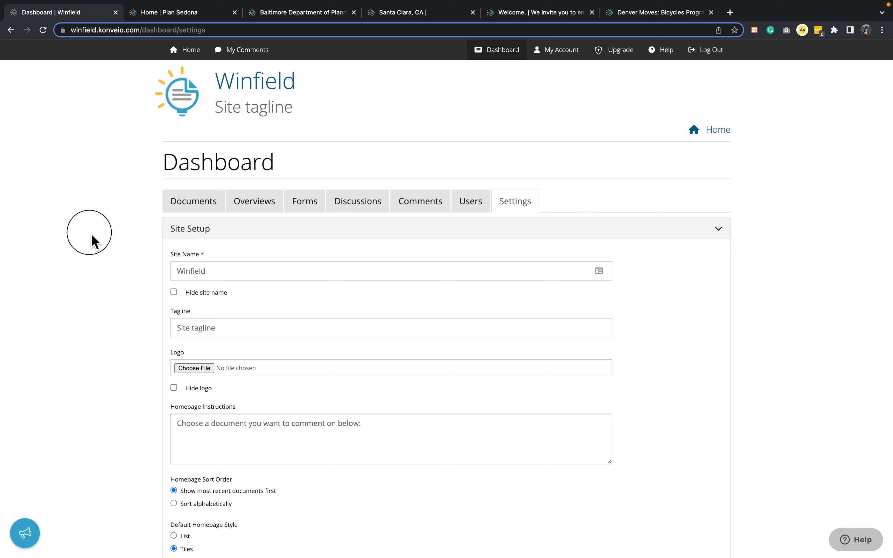
Preview Winfield Illinois Logo.png in the Winfield Demo Site folder and select it as the site logo.
scroll(92, 240, "down", 3)
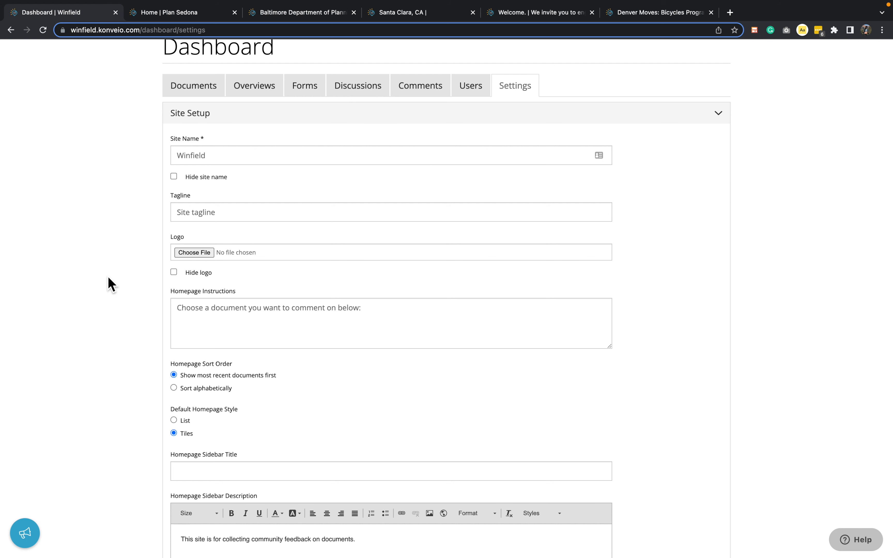
scroll(108, 283, "down", 3)
scroll(168, 265, "up", 5)
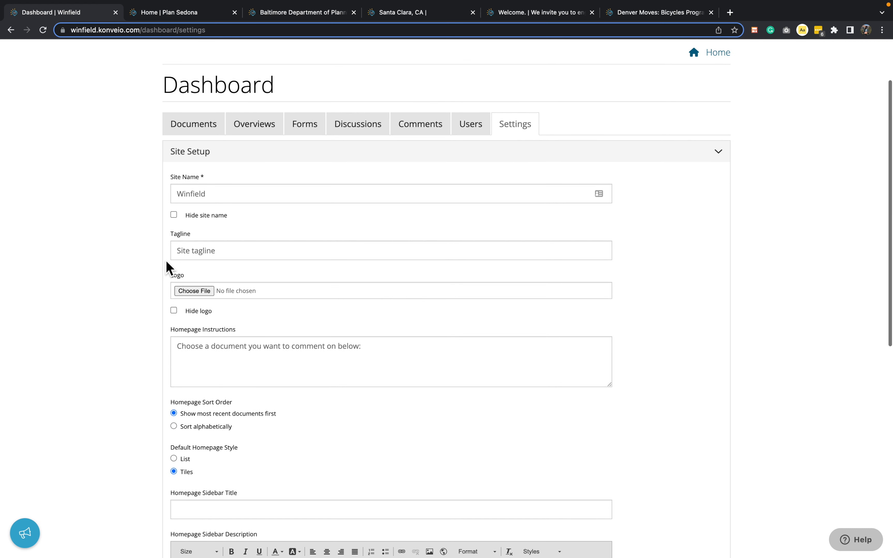
left_click(195, 292)
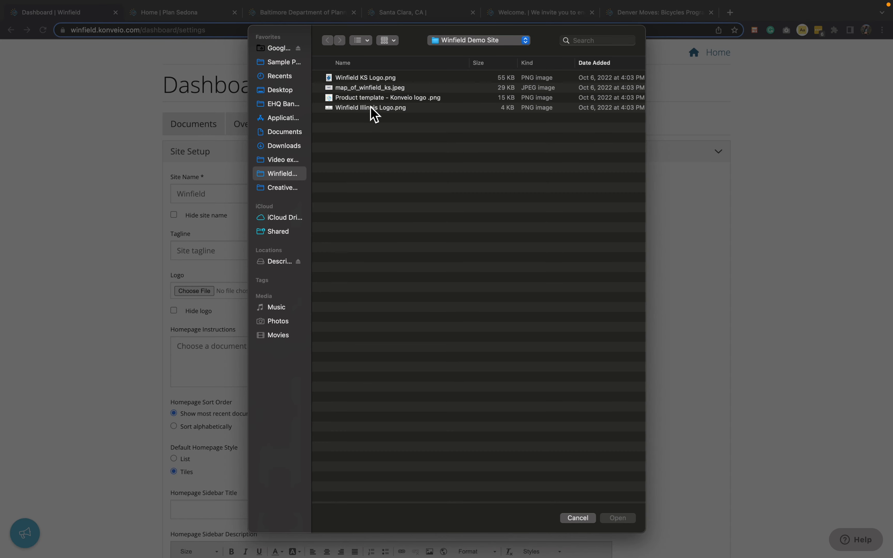
left_click(394, 107)
key("space")
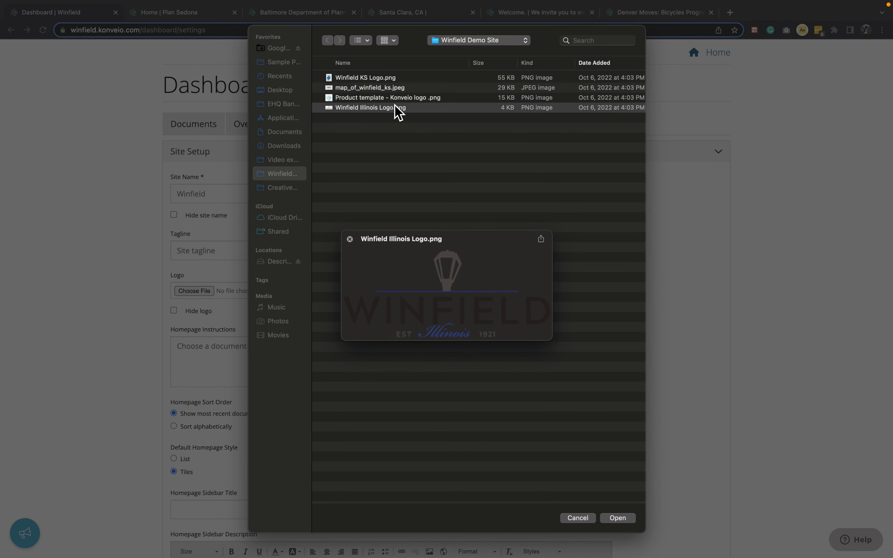
key("space")
double_click(394, 106)
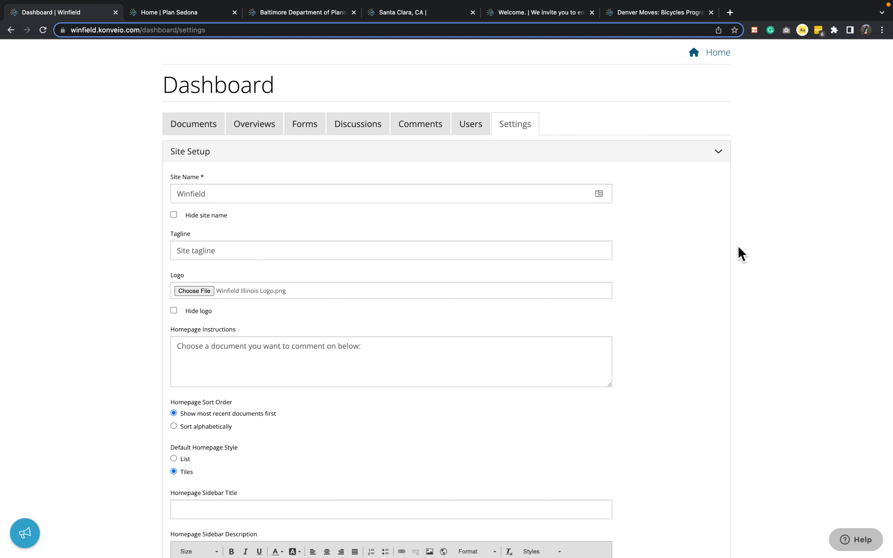
Set the site name to "Welcome" and the tagline to "We invite you to engage with us!".
scroll(740, 254, "down", 3)
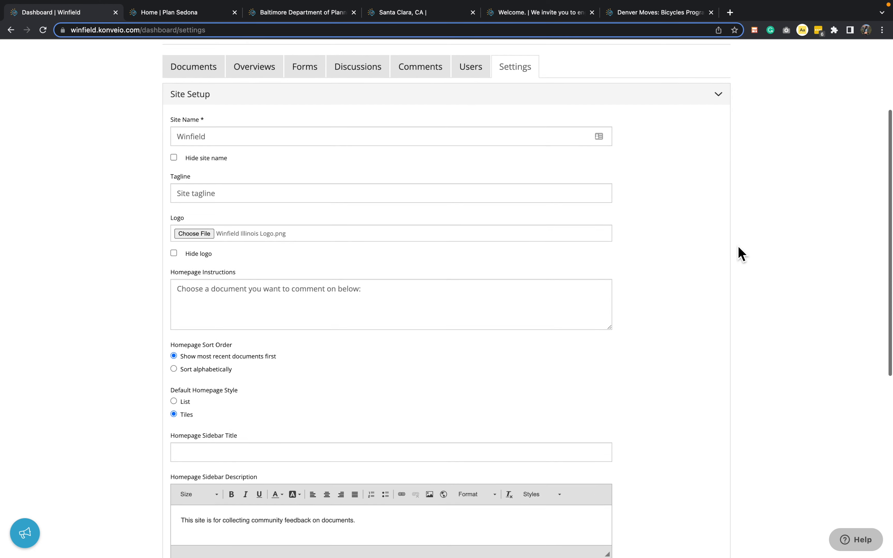
left_click(246, 122)
double_click(246, 122)
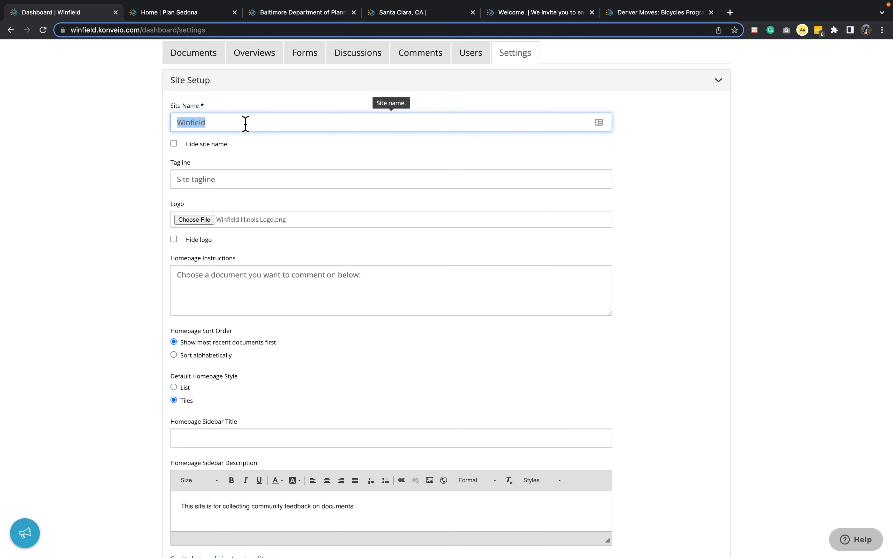
type("Welcome")
left_click(239, 190)
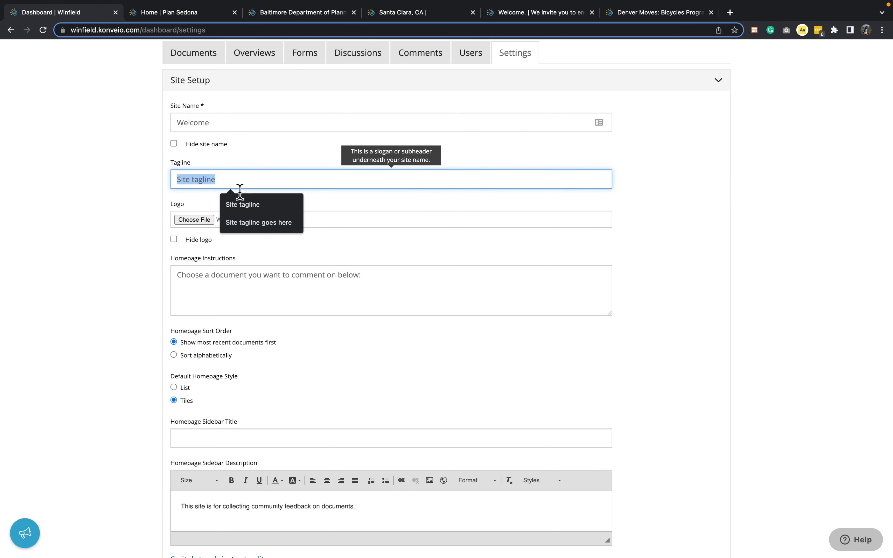
type("W")
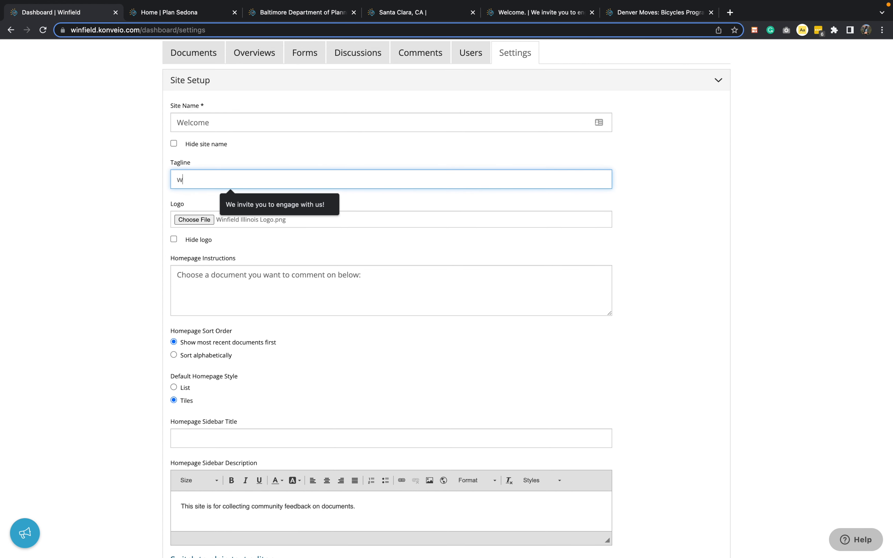
type("e invite you to engage with us!")
left_click(289, 205)
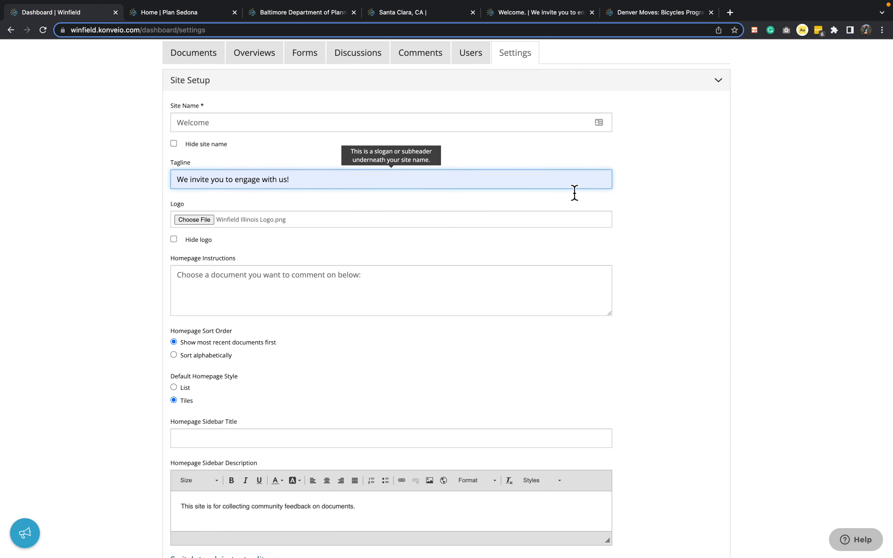
Set the default homepage style to List in the site setup.
scroll(639, 192, "down", 2)
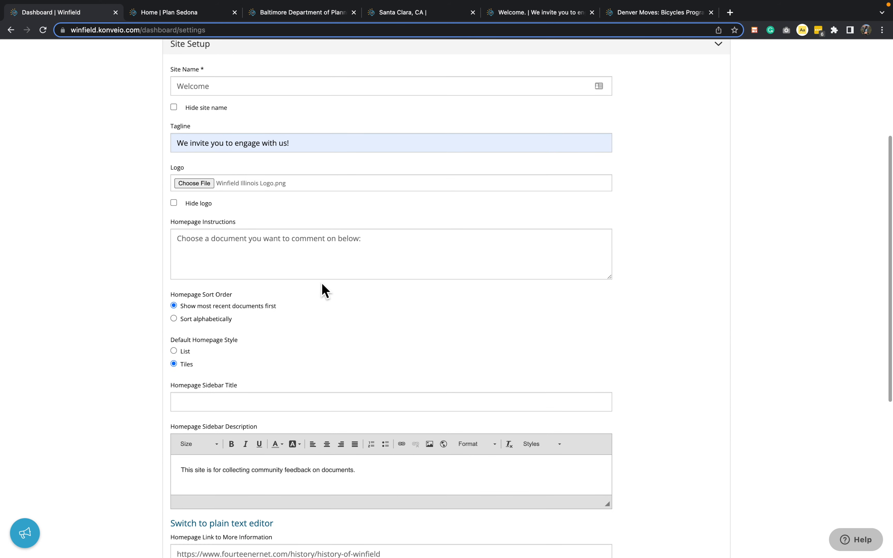
scroll(322, 291, "down", 3)
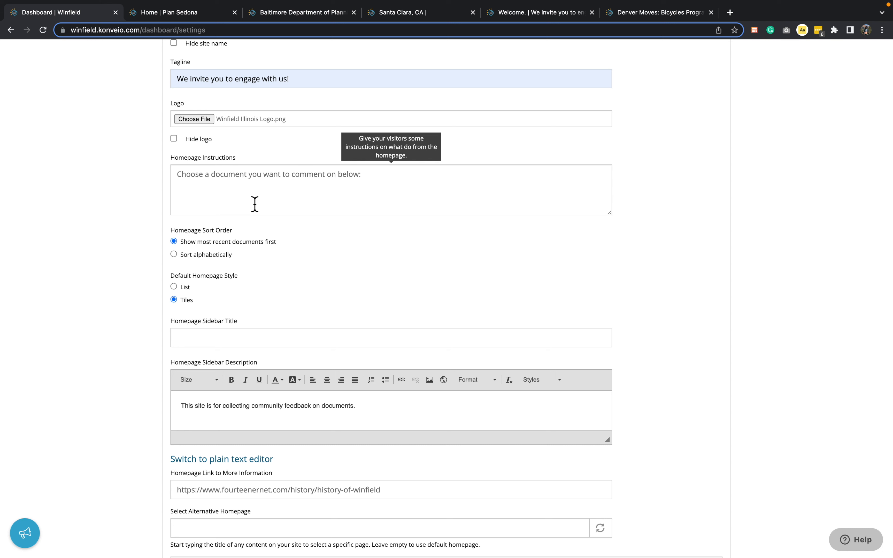
scroll(114, 235, "down", 3)
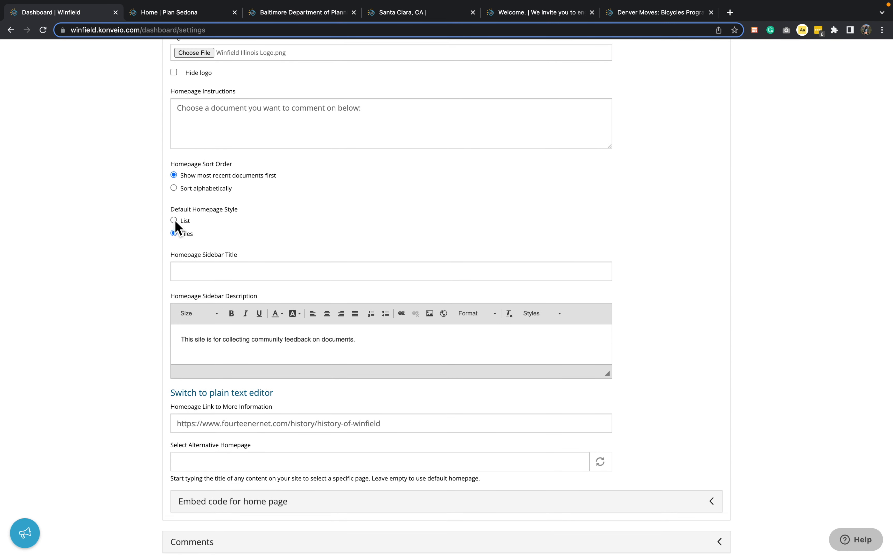
left_click(174, 220)
scroll(137, 301, "down", 2)
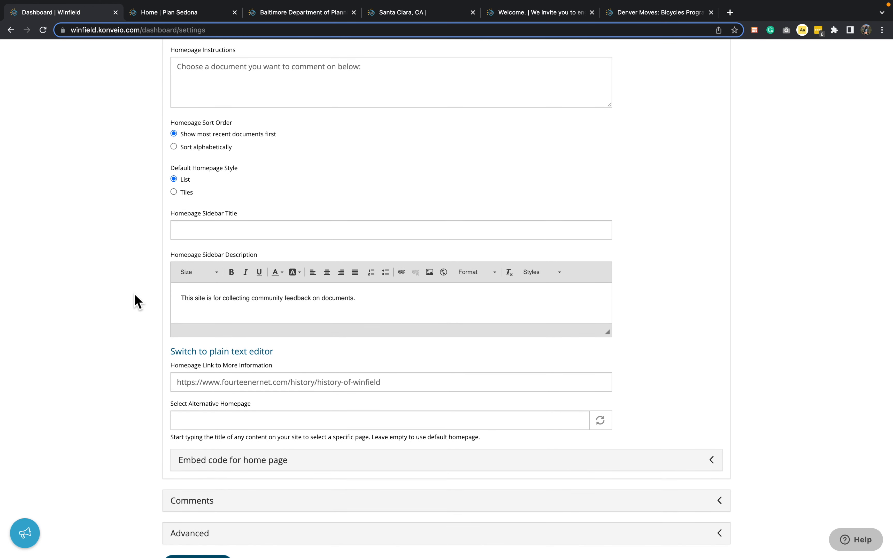
scroll(137, 300, "down", 5)
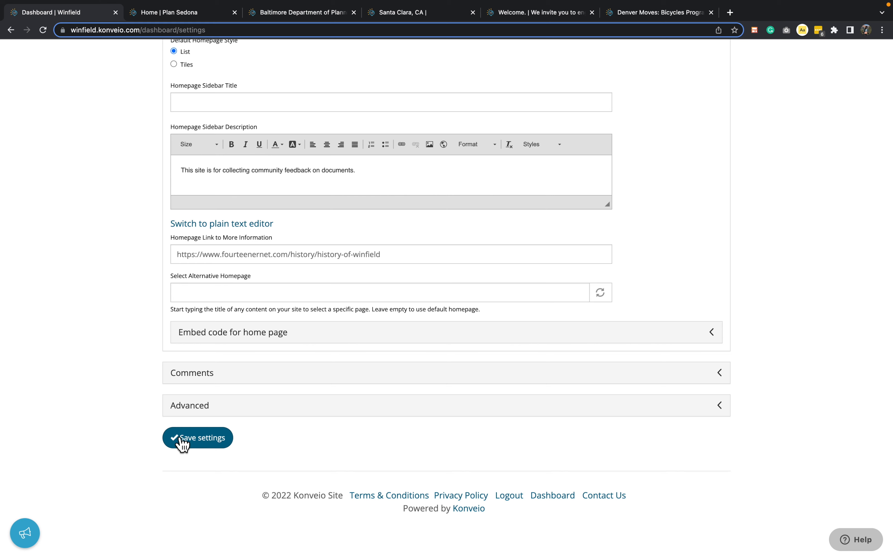
Open winfield.konveio.com in a new browser tab and place that tab beside the dashboard tab.
key("super+t")
type("win")
key("Return")
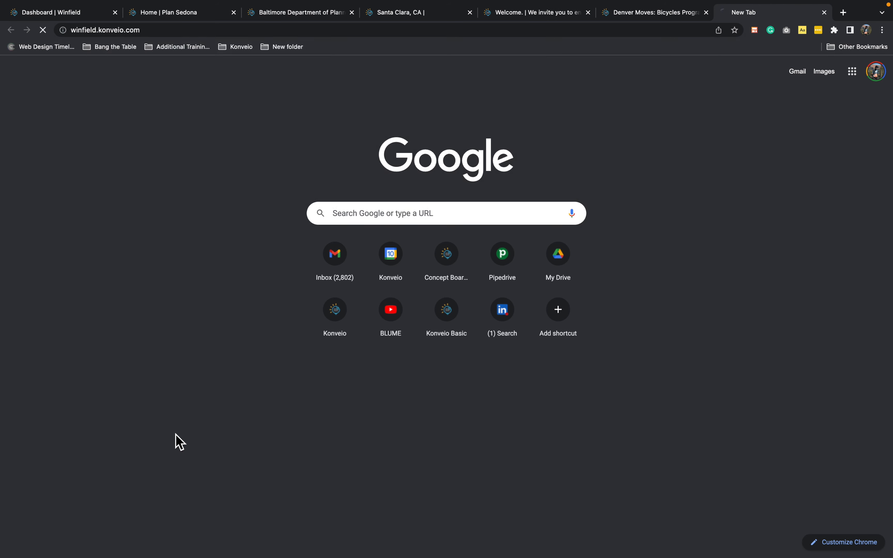
left_click_drag(798, 8, 201, 21)
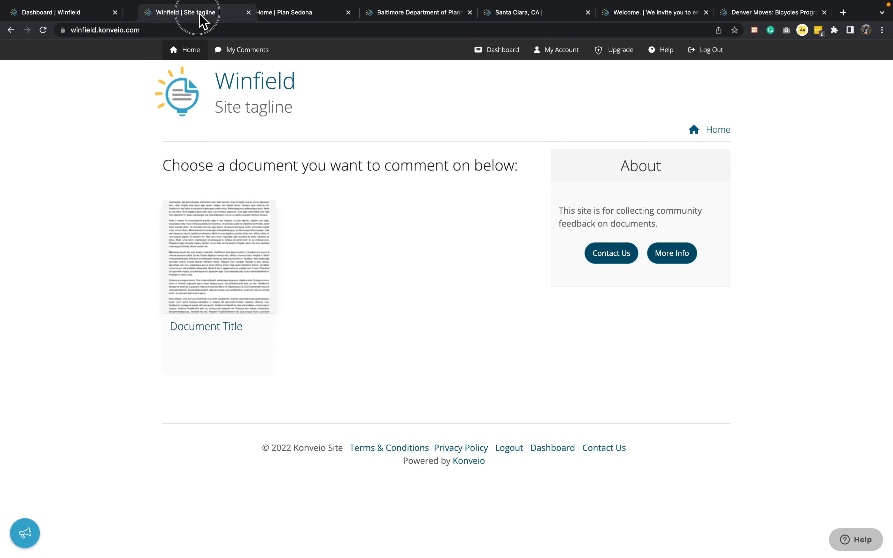
Save the site settings and load a fresh copy of the Winfield homepage to check the changes.
left_click(77, 15)
left_click(195, 441)
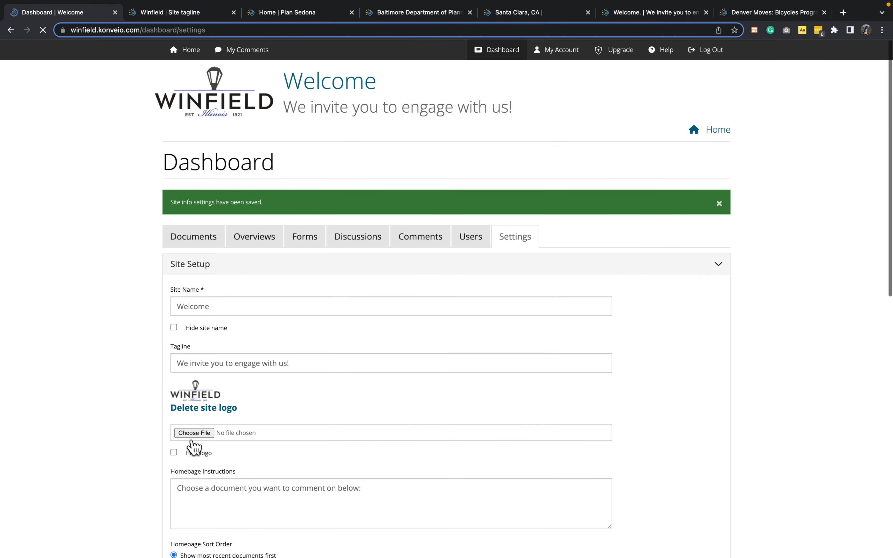
left_click(193, 16)
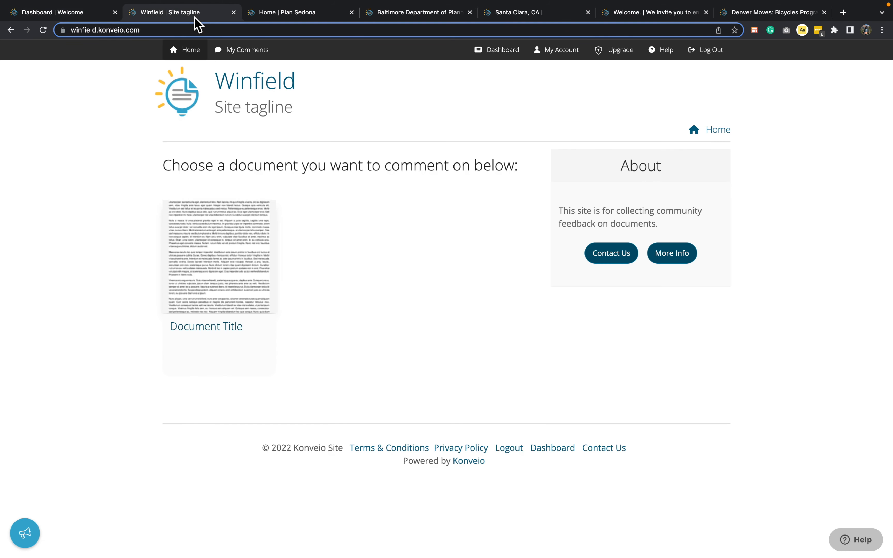
left_click(47, 32, "super")
left_click(238, 13)
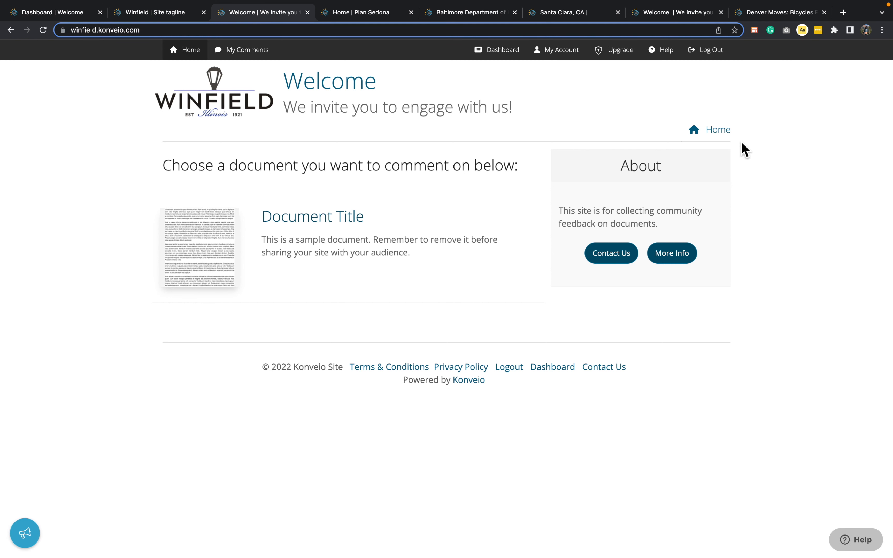
Return to the dashboard's site settings, expand the advanced options and enable Google Translate.
left_click(66, 15)
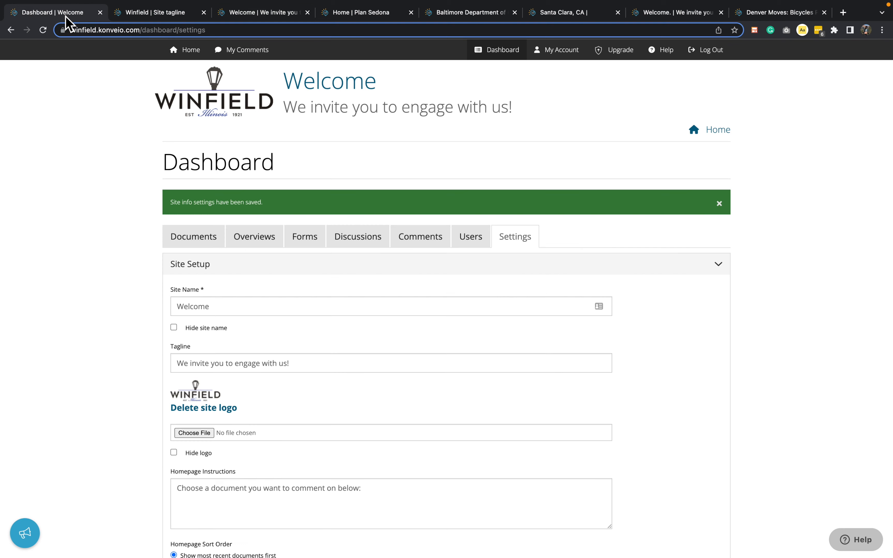
scroll(107, 285, "down", 10)
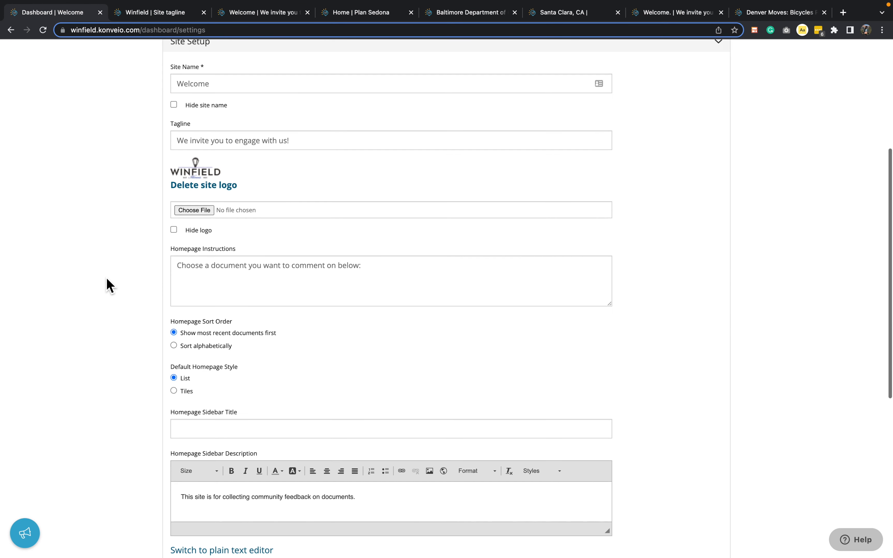
scroll(106, 284, "down", 4)
scroll(106, 284, "down", 2)
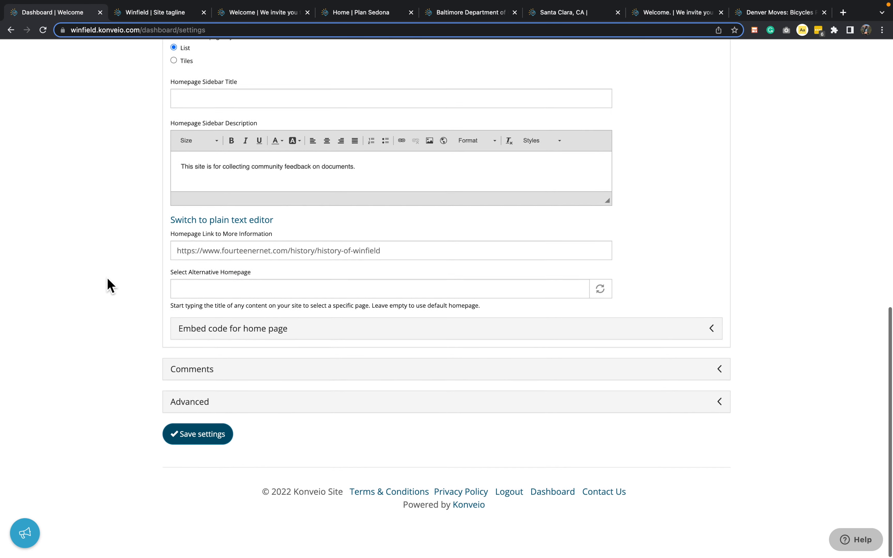
left_click(211, 406)
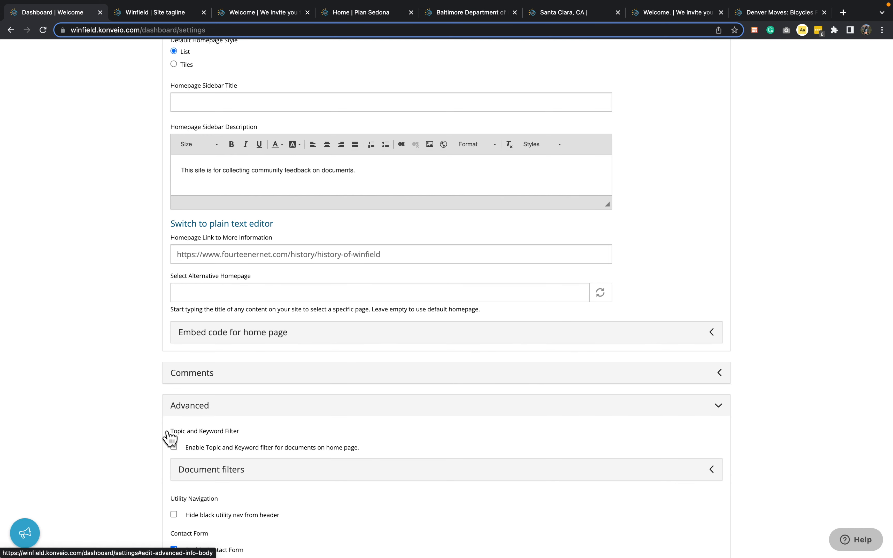
scroll(126, 457, "down", 5)
scroll(128, 457, "down", 7)
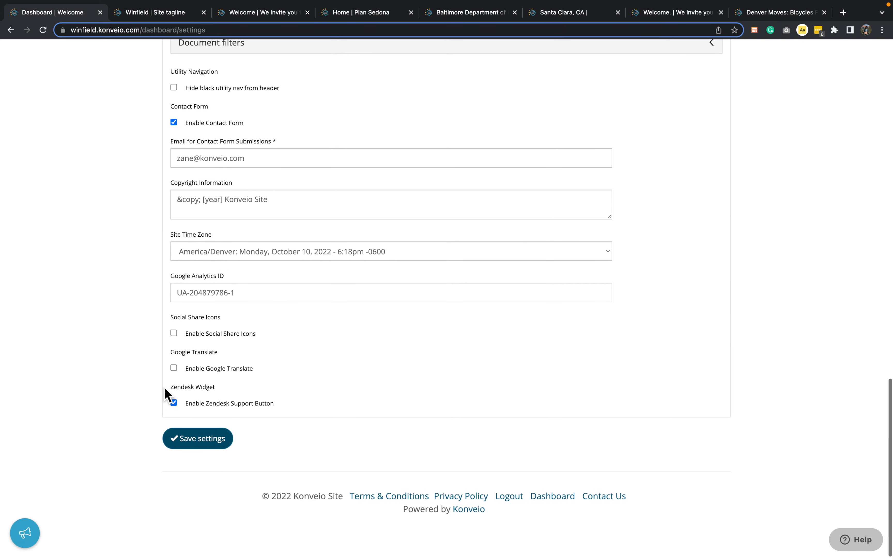
left_click(174, 369)
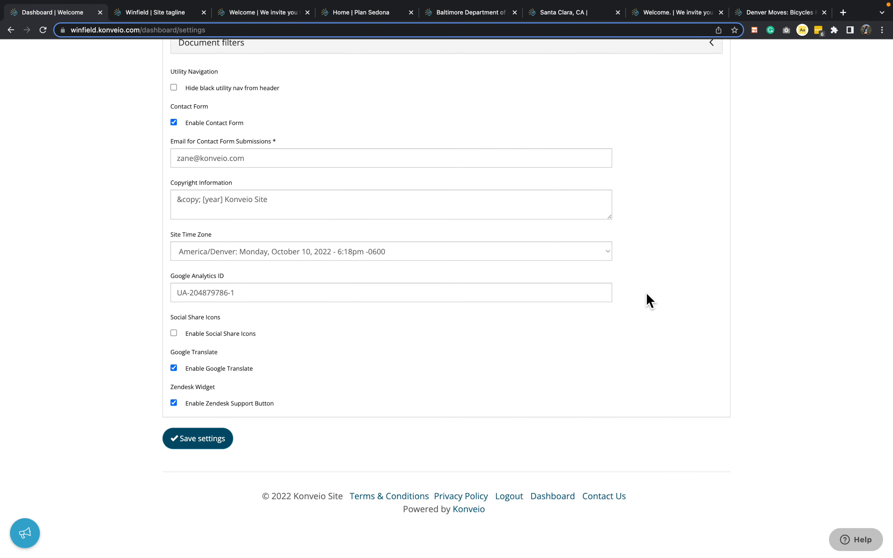
Check the available site time zones and keep America/Denver selected.
scroll(679, 313, "up", 2)
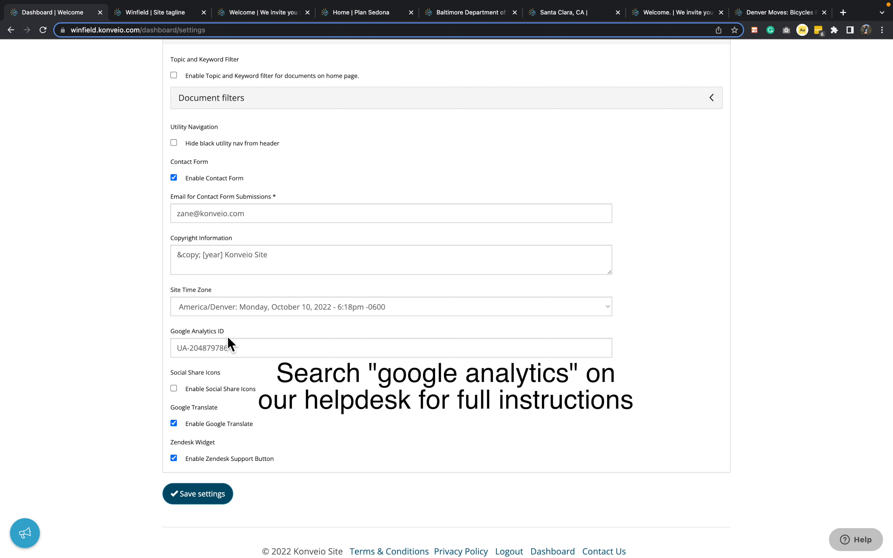
left_click(440, 307)
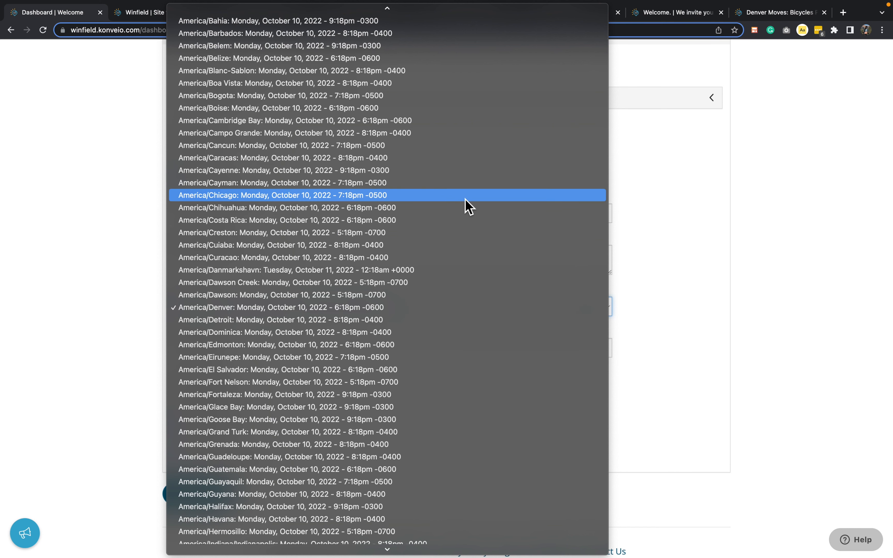
left_click(400, 308)
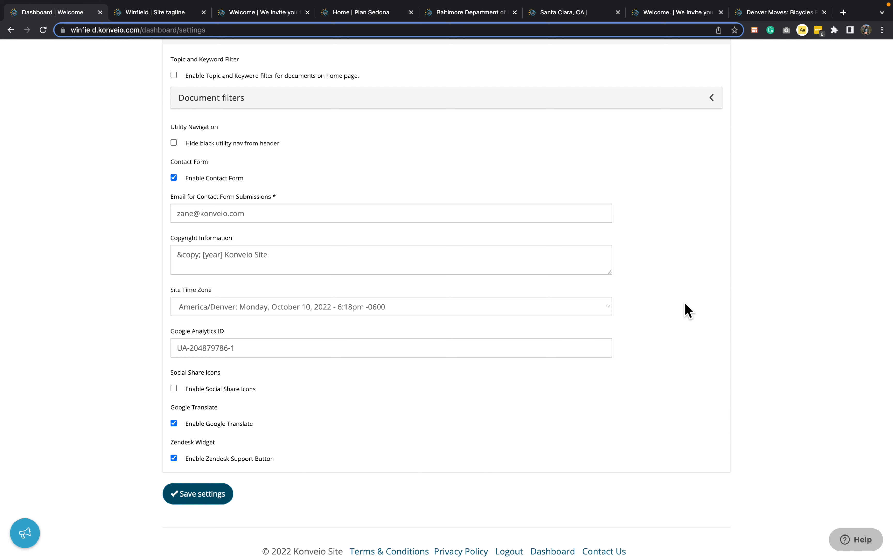
Review the contact form option and the email field for its submissions in the advanced settings.
scroll(688, 310, "up", 2)
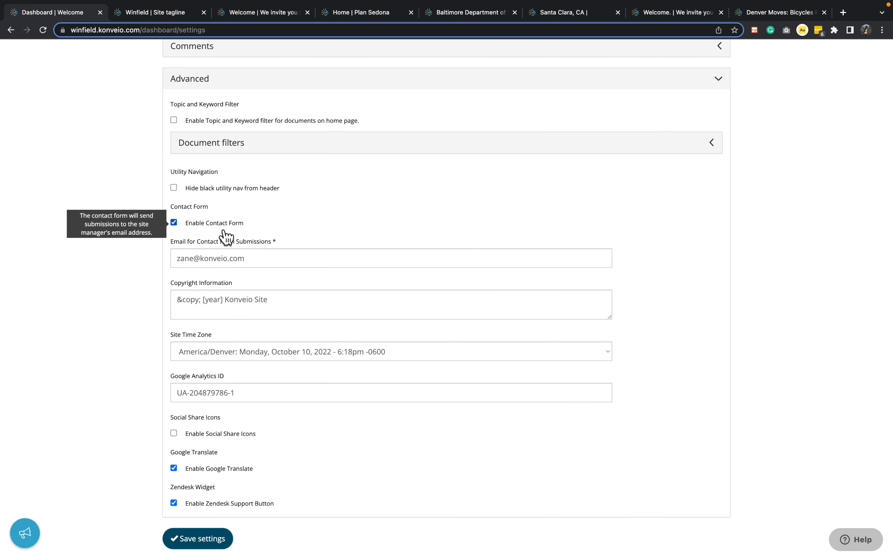
left_click_drag(315, 229, 150, 224)
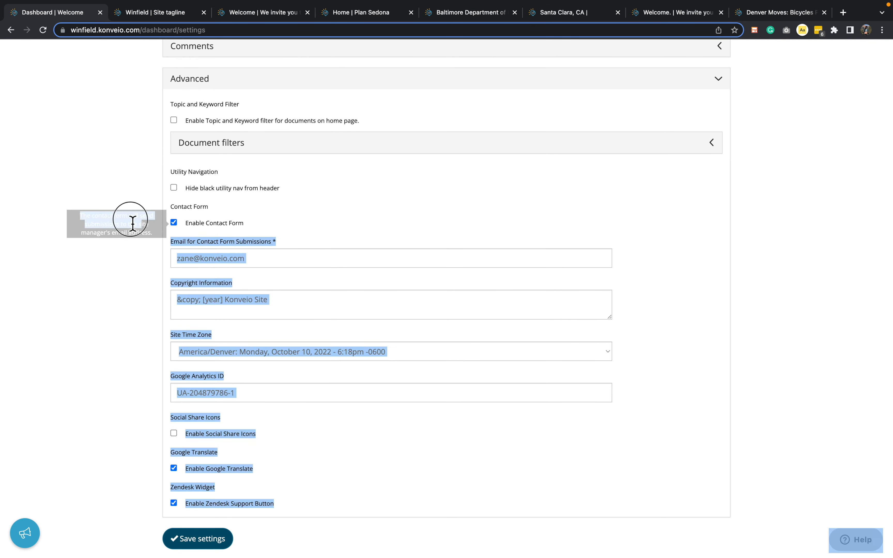
left_click(123, 228)
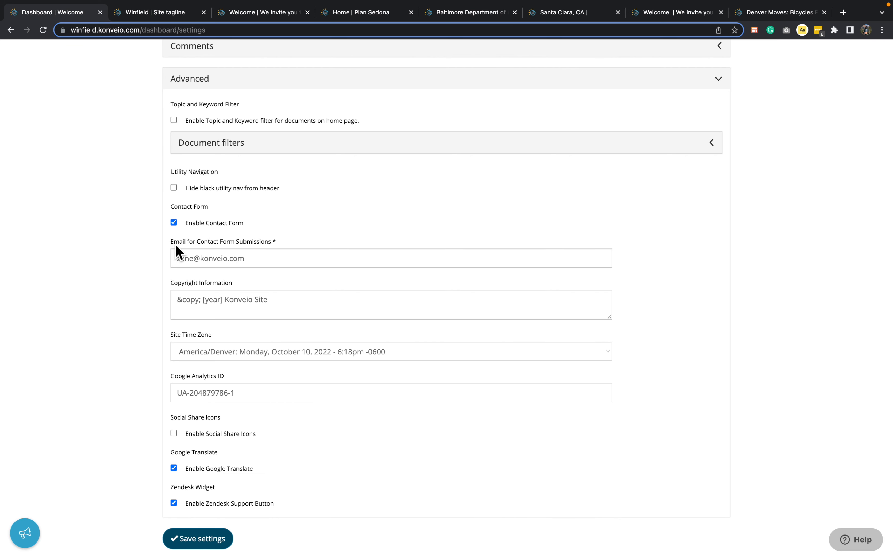
left_click_drag(171, 242, 314, 241)
left_click(316, 242)
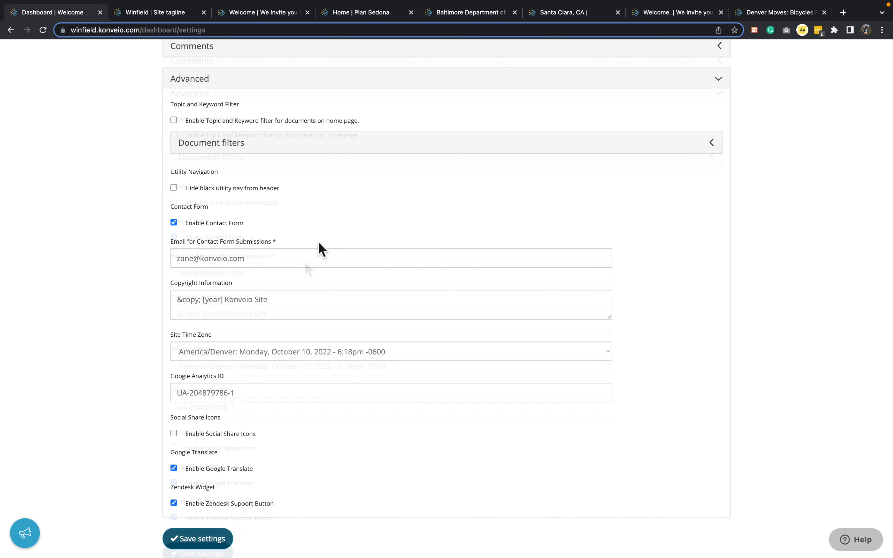
scroll(317, 243, "up", 6)
scroll(305, 263, "up", 1)
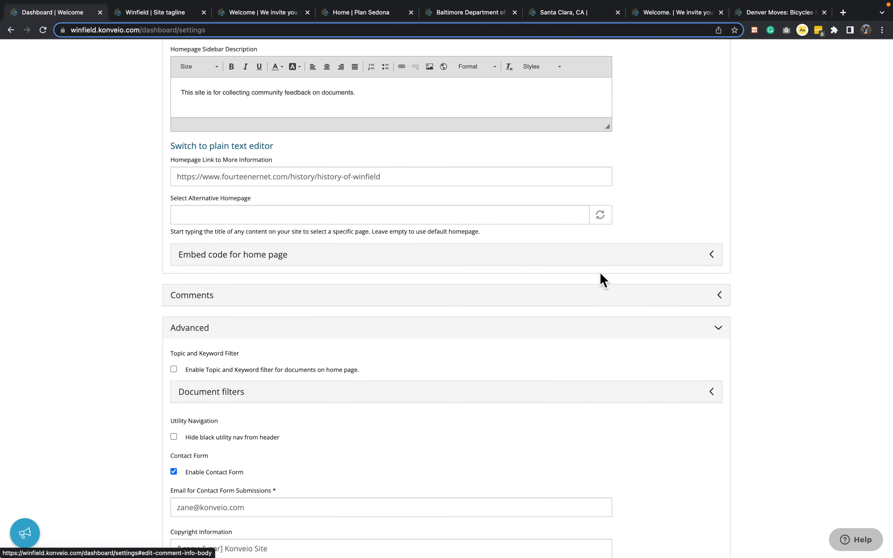
scroll(761, 245, "up", 1)
scroll(761, 245, "up", 2)
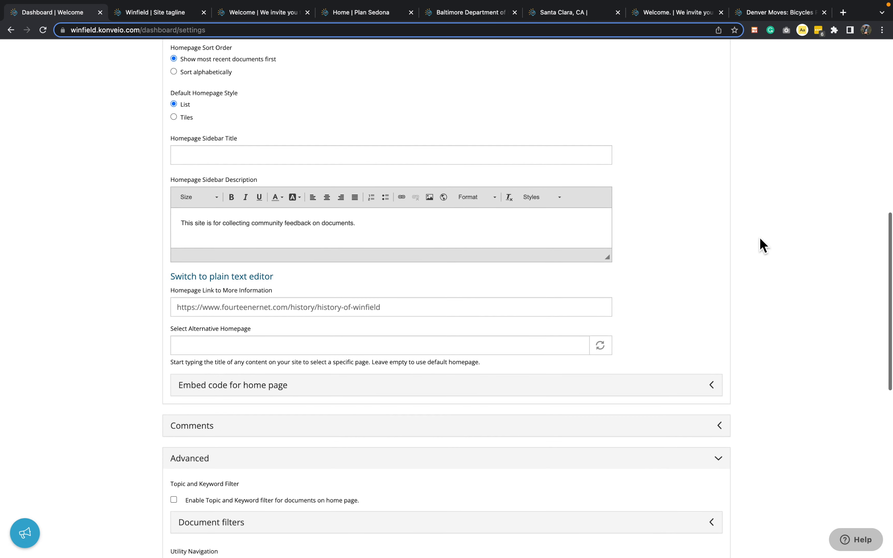
Save the site settings and load a fresh copy of the homepage to check the language selector.
scroll(759, 243, "down", 10)
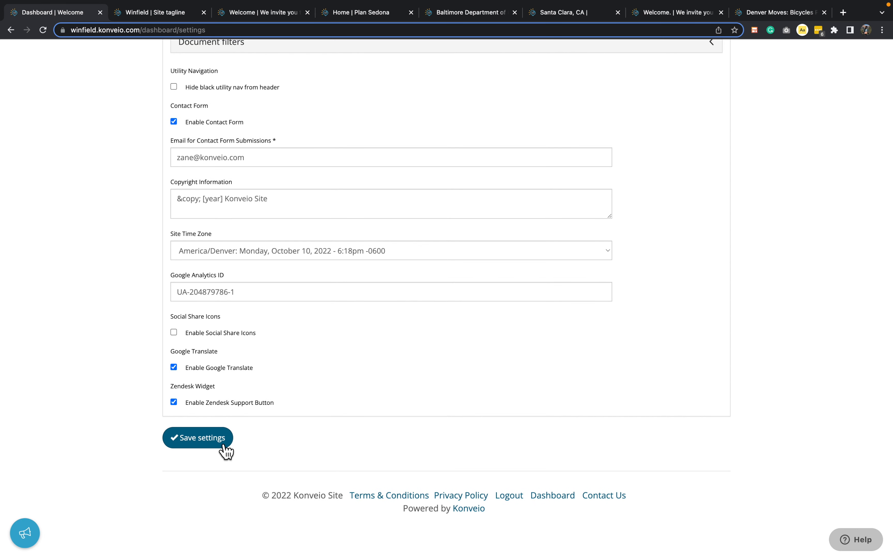
left_click(226, 451)
left_click(253, 17)
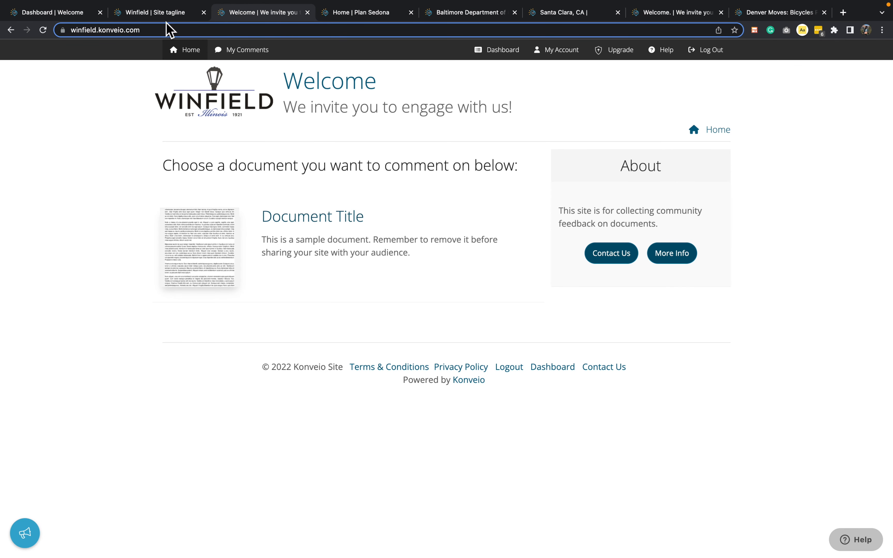
left_click(44, 30, "super")
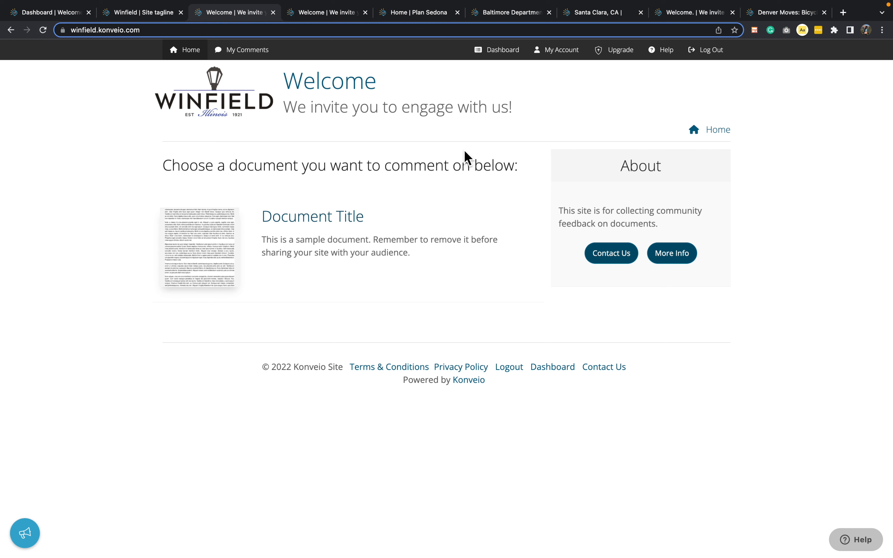
left_click(319, 15)
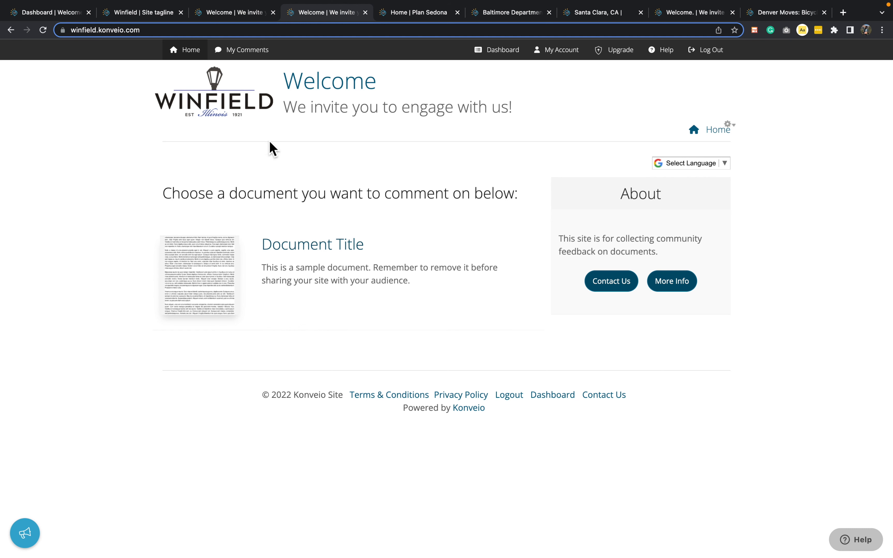
Go back to the dashboard settings and expand the advanced options to review the contact form setup.
left_click(54, 16)
scroll(80, 454, "down", 10)
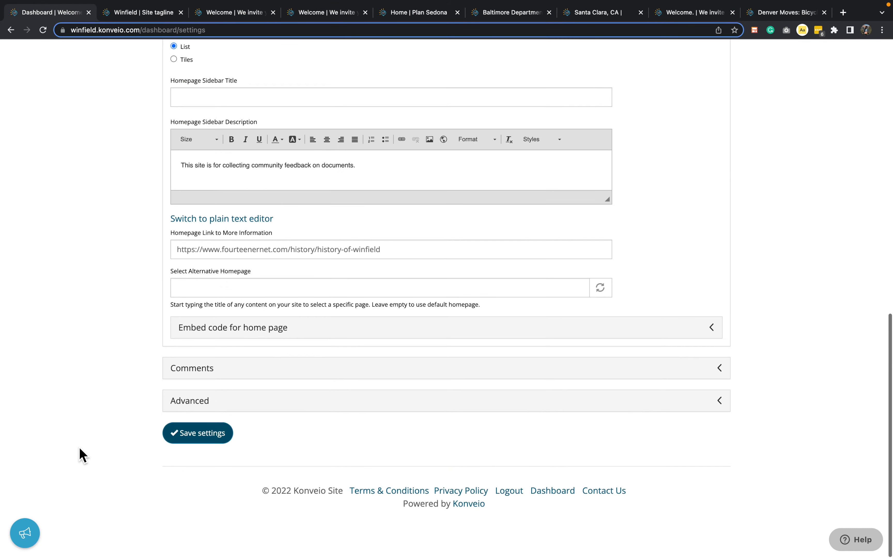
left_click(218, 411)
scroll(181, 492, "down", 3)
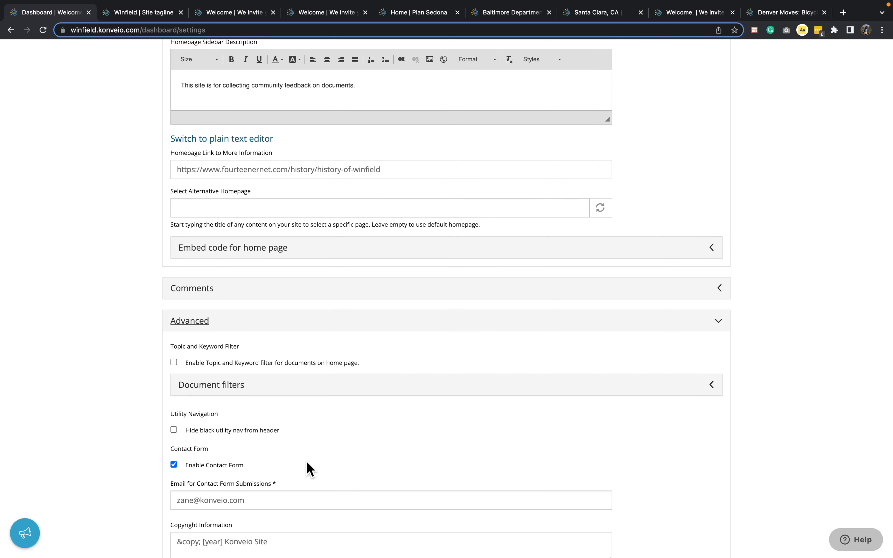
scroll(308, 463, "down", 2)
In the account settings, save the comment notifications with instant author alerts off and the daily digest email on.
scroll(733, 376, "up", 15)
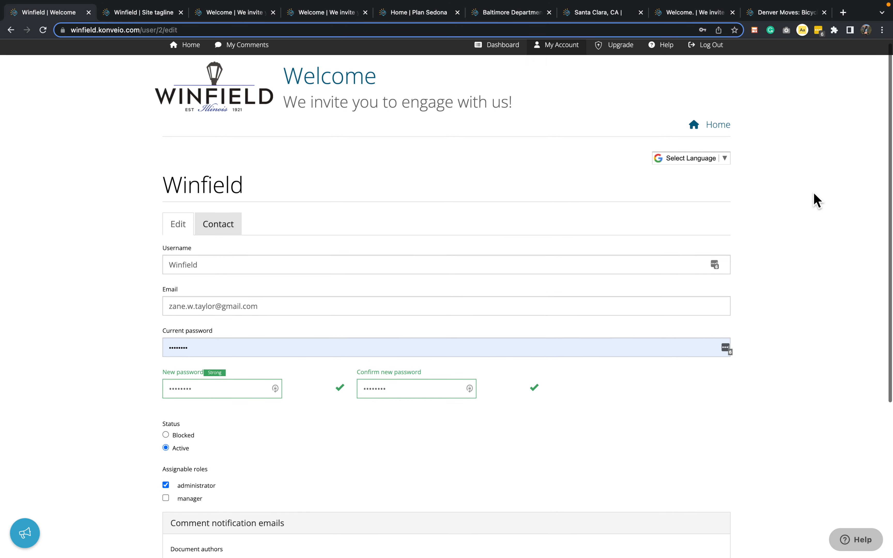
scroll(816, 199, "down", 5)
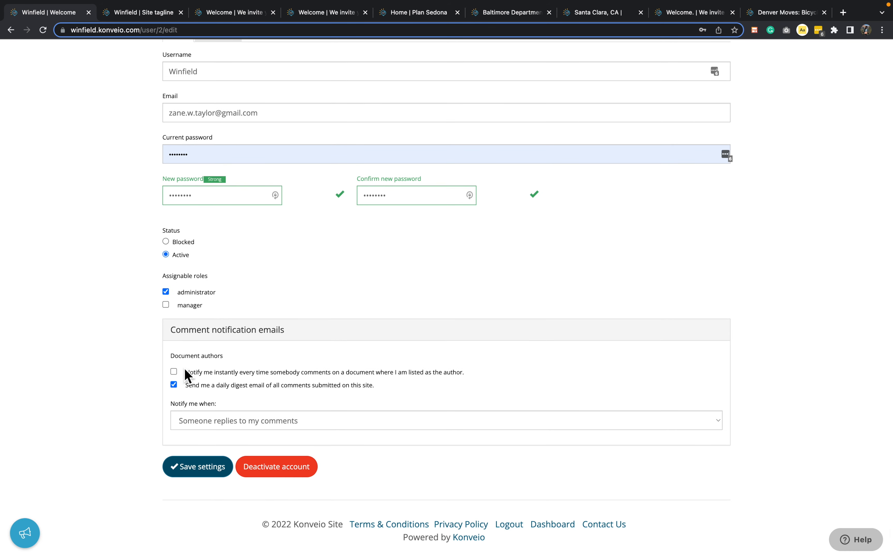
left_click(176, 373)
scroll(166, 343, "down", 1)
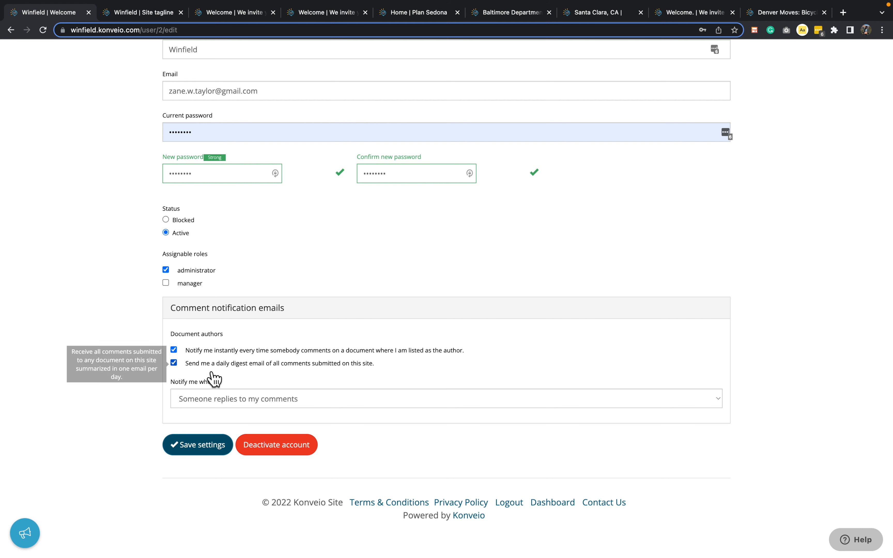
left_click(173, 350)
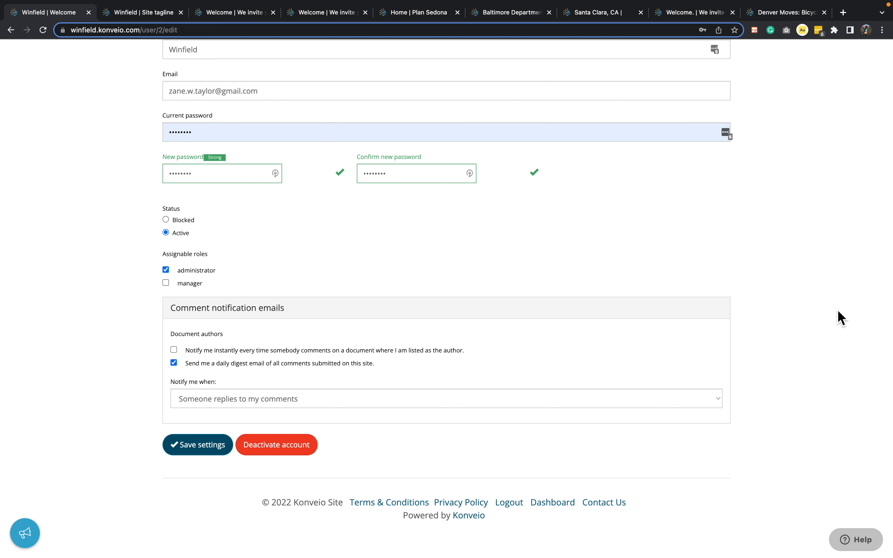
left_click(207, 453)
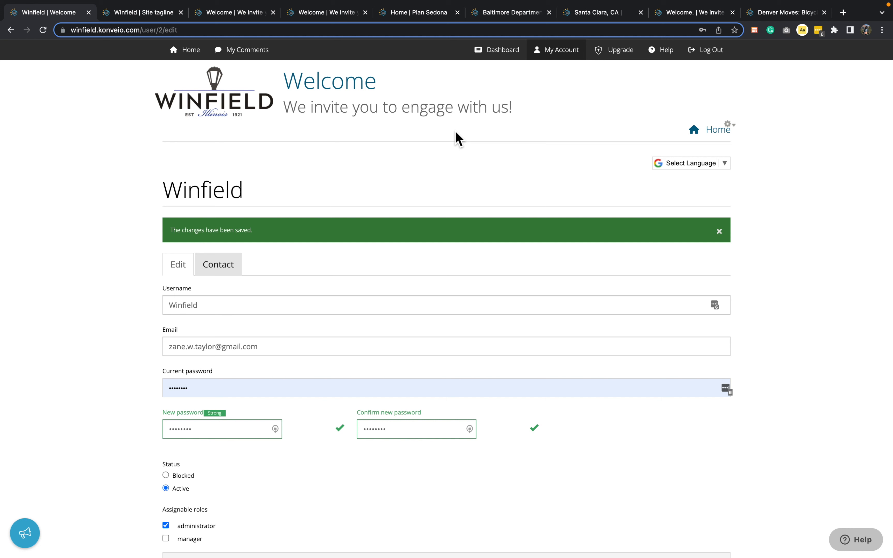
Open the dashboard's site settings again and examine the homepage instructions text.
left_click(501, 55)
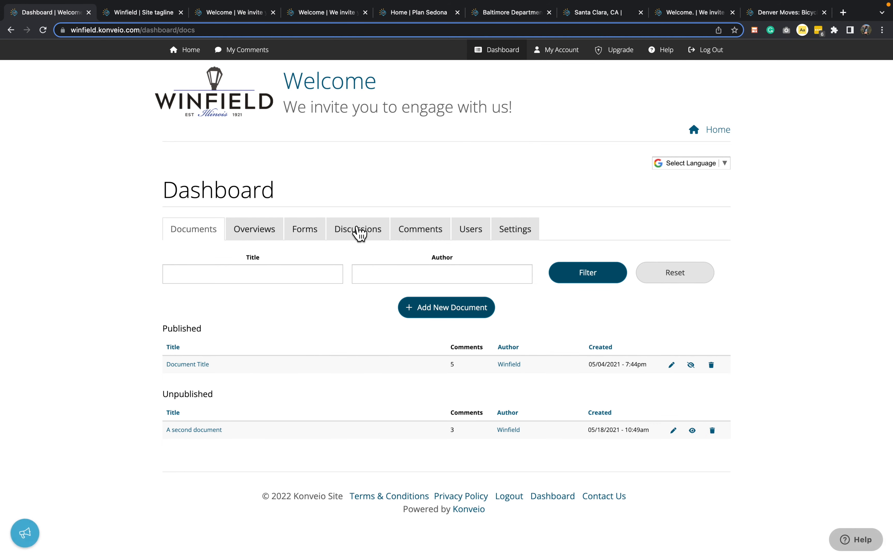
left_click(530, 238)
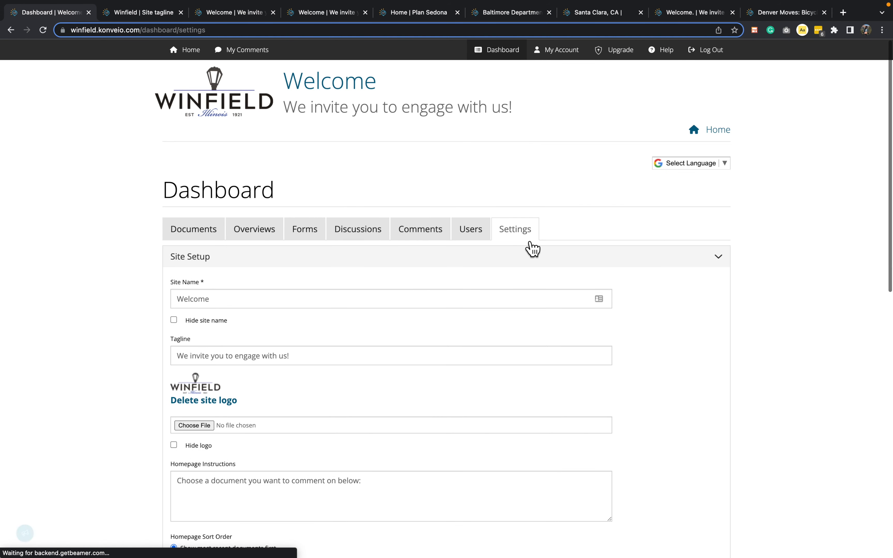
scroll(116, 362, "down", 3)
scroll(760, 343, "up", 3)
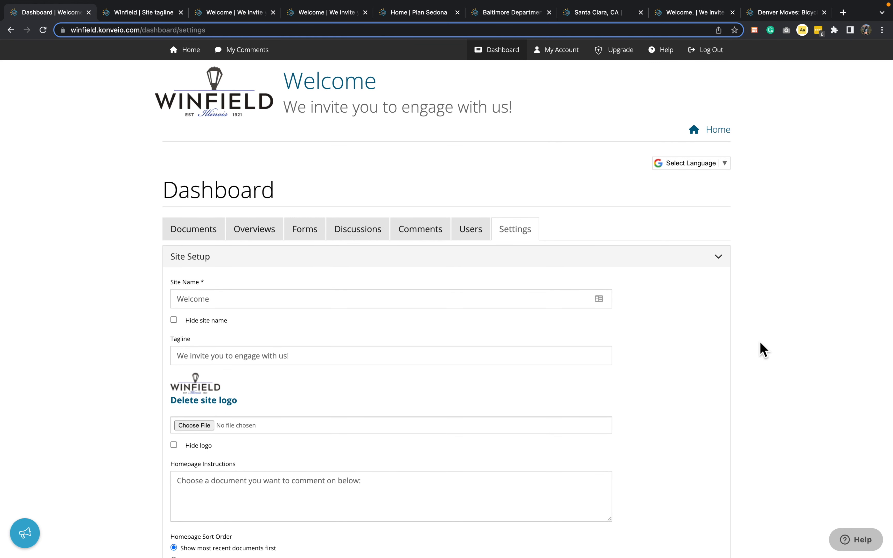
scroll(760, 348, "down", 5)
triple_click(312, 344)
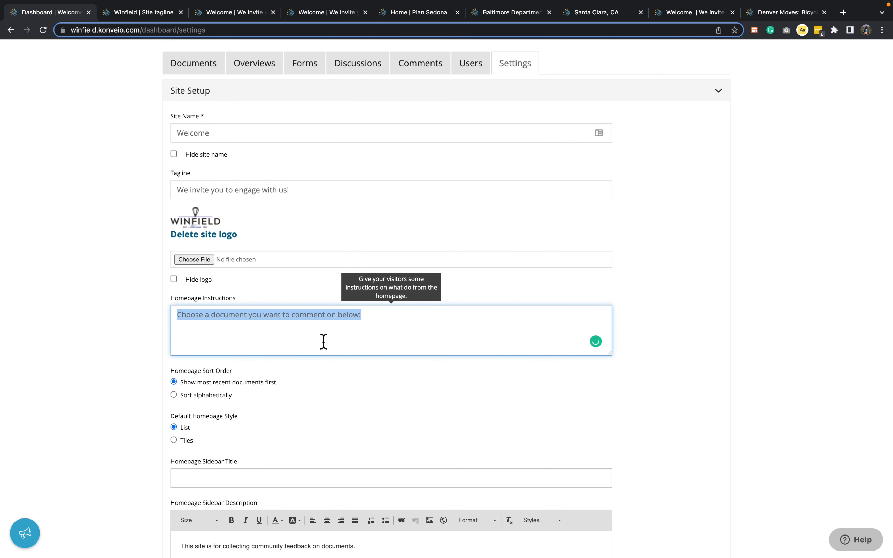
left_click(313, 343)
scroll(765, 278, "down", 1)
left_click(767, 277)
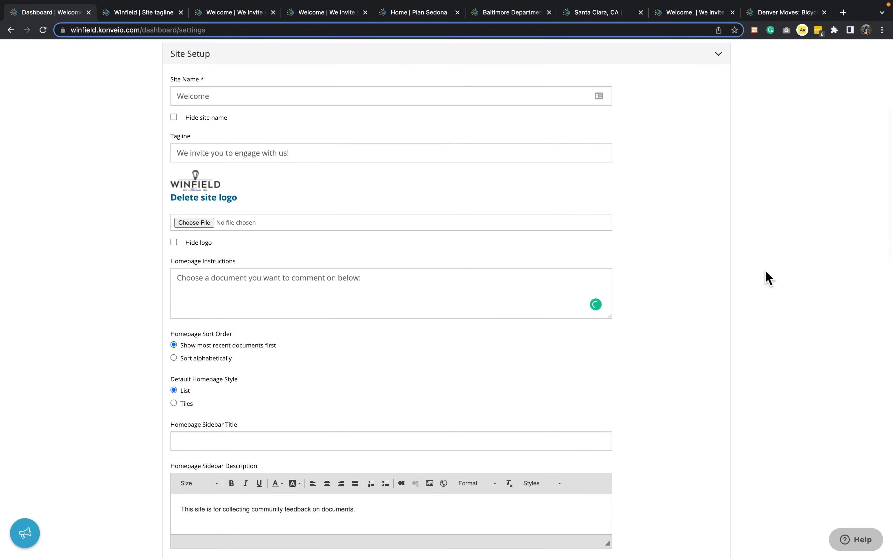
Examine the homepage sidebar description text and enlarge its editor box vertically.
scroll(767, 279, "down", 4)
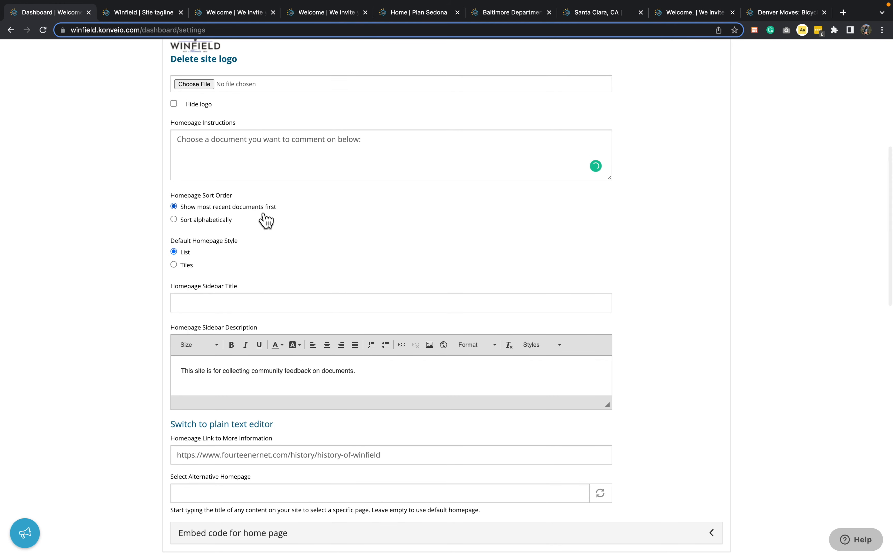
triple_click(195, 371)
left_click(739, 298)
left_click(709, 335)
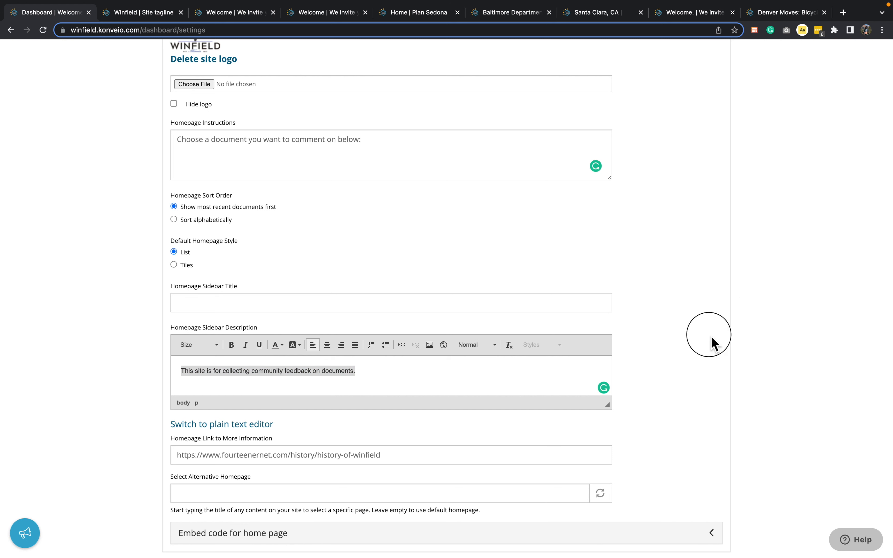
left_click_drag(614, 413, 608, 492)
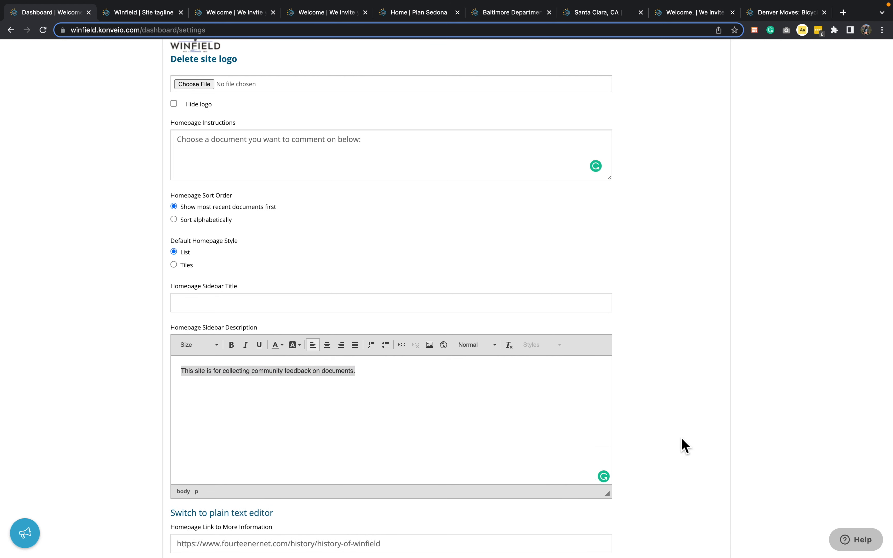
left_click(501, 419)
scroll(760, 365, "down", 2)
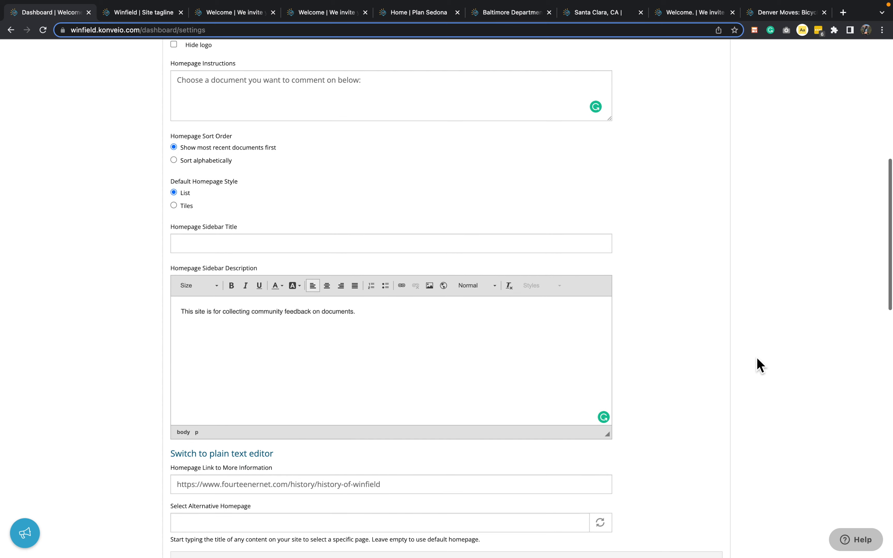
scroll(759, 365, "down", 4)
scroll(759, 366, "up", 15)
scroll(99, 503, "down", 3)
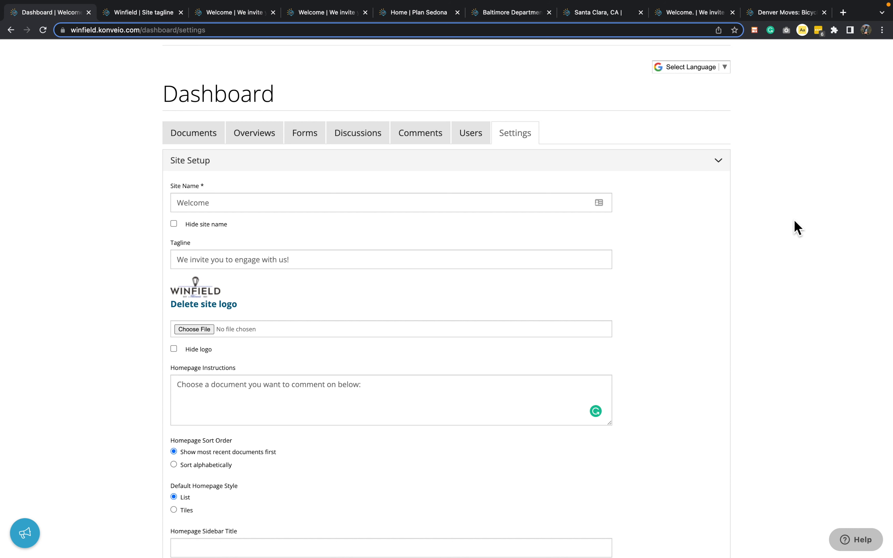
scroll(782, 265, "down", 20)
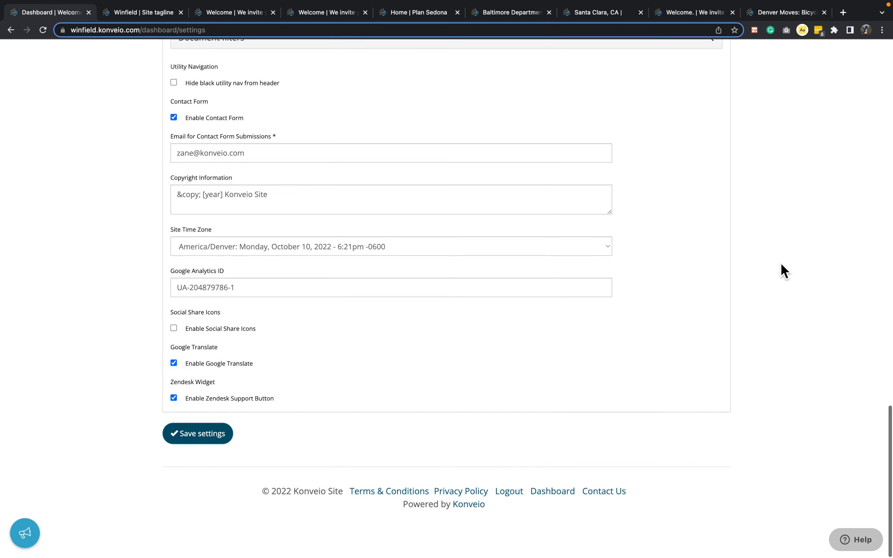